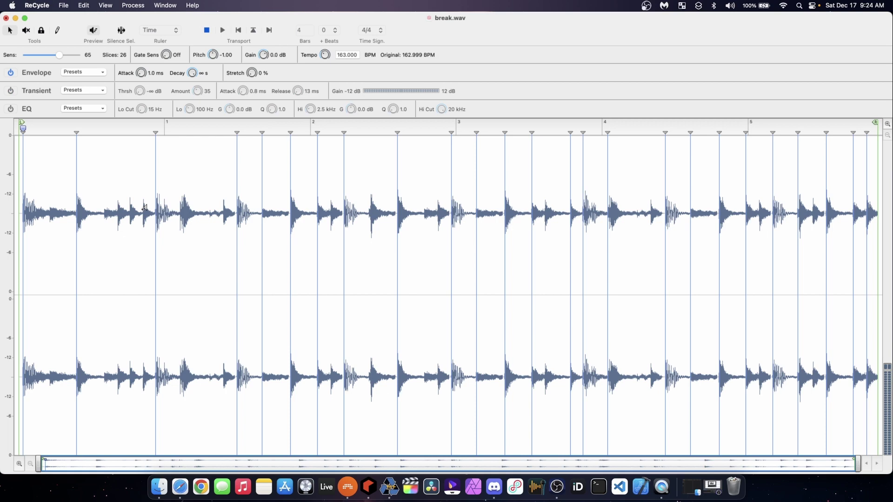
- Preview the slice before bar 1, then export break.sf2 as a 44,100 Hz 16-bit SoundFont with MIDI
{"action": "left_click", "coordinate": [189, 191]}
{"action": "left_click", "coordinate": [65, 6]}
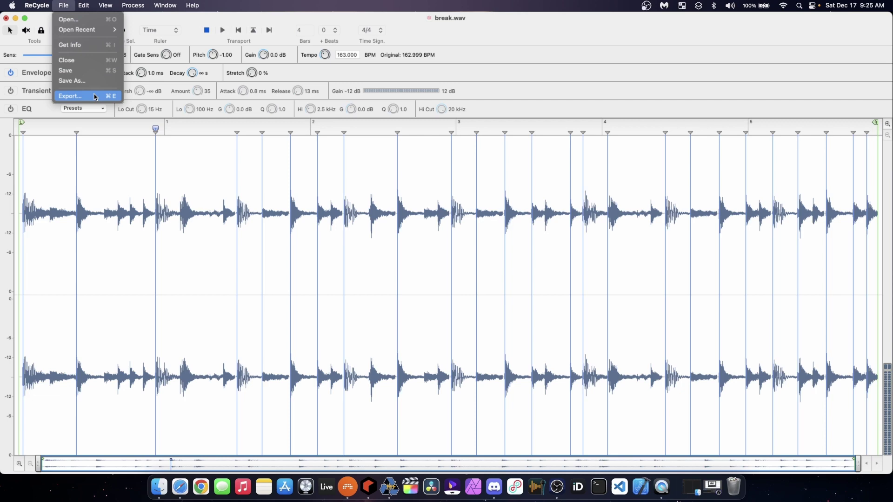
{"action": "left_click", "coordinate": [71, 96]}
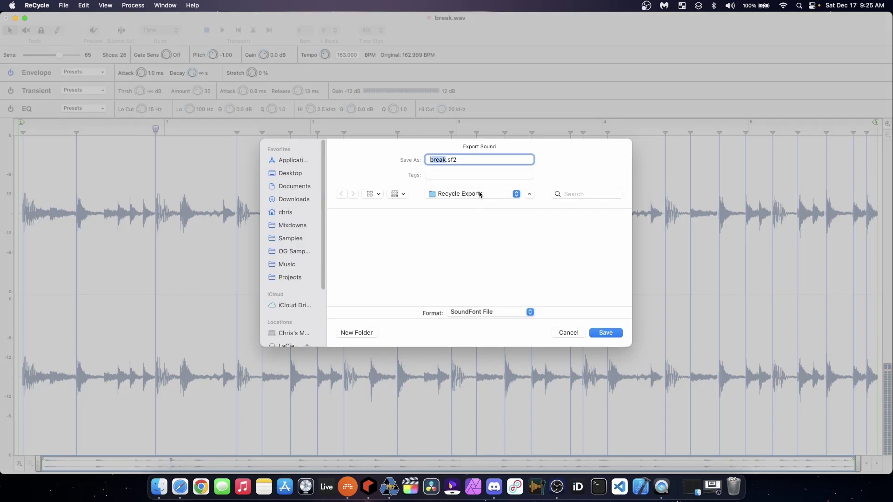
{"action": "left_click_drag", "start_coordinate": [483, 146], "coordinate": [461, 138]}
{"action": "left_click", "coordinate": [497, 313]}
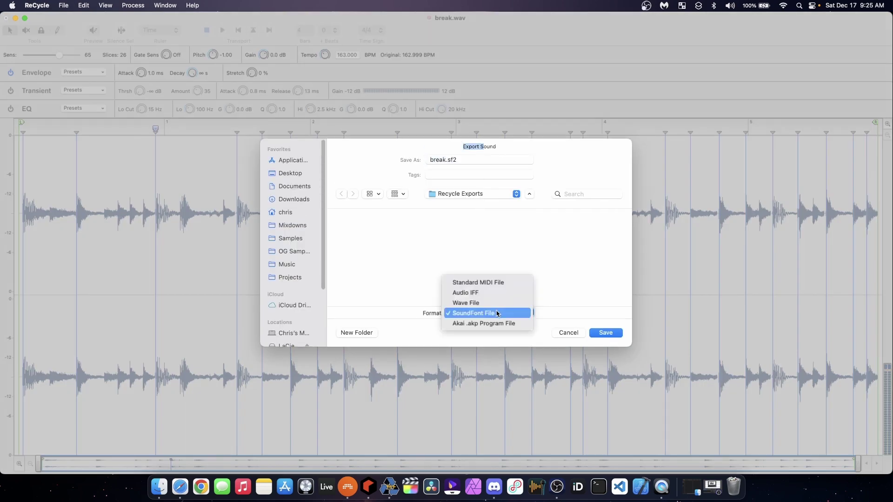
{"action": "left_click", "coordinate": [523, 317]}
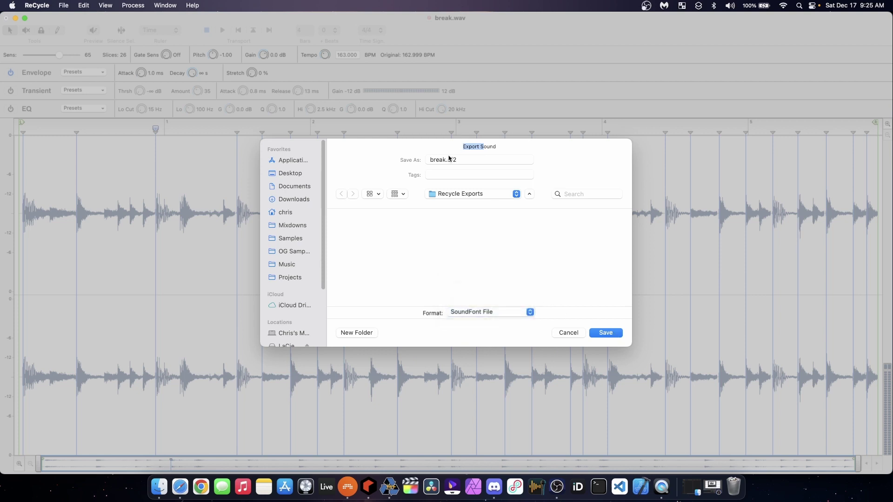
{"action": "left_click", "coordinate": [606, 333]}
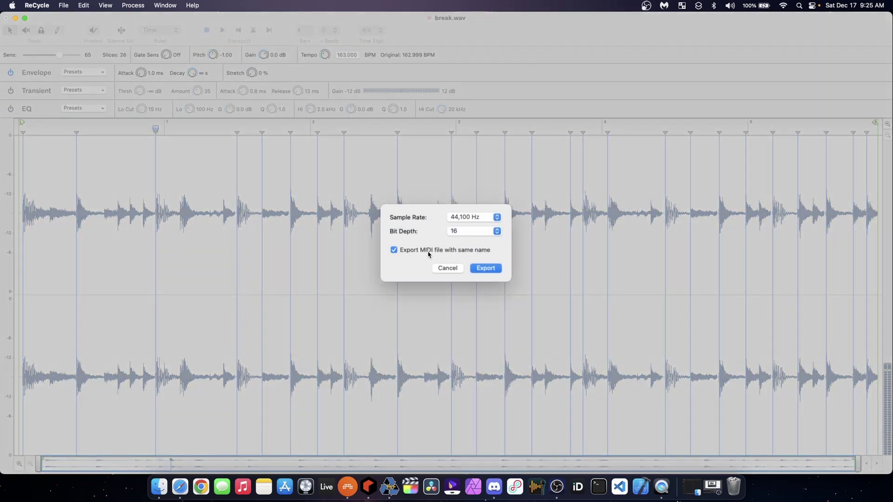
{"action": "left_click", "coordinate": [485, 269]}
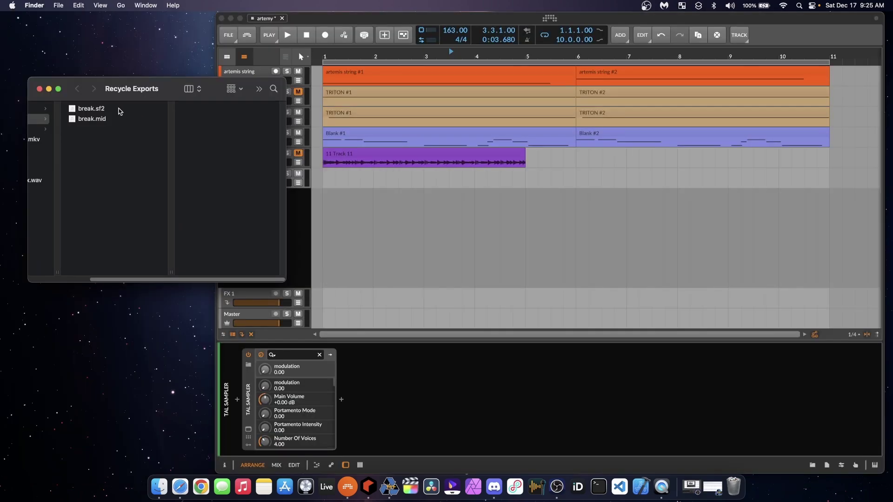
- Drag break.mid from Recycle Exports onto the TAL Sampler track as a clip
{"action": "left_click", "coordinate": [120, 109]}
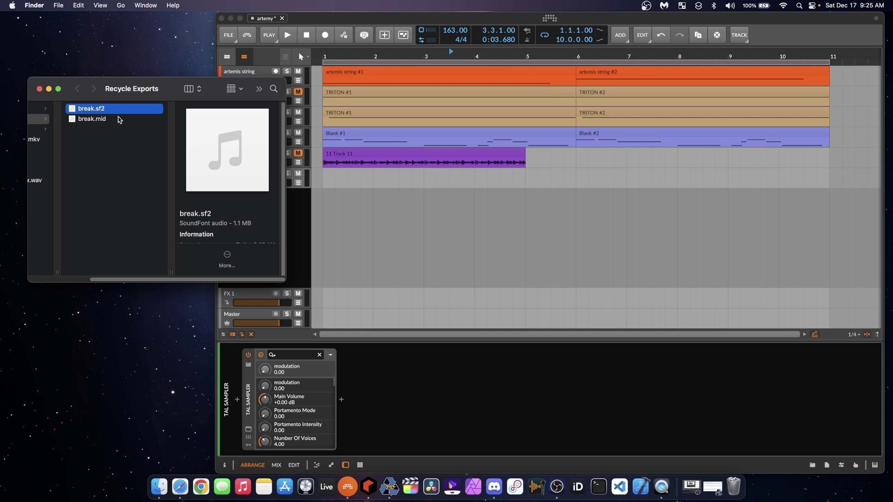
{"action": "left_click", "coordinate": [119, 121]}
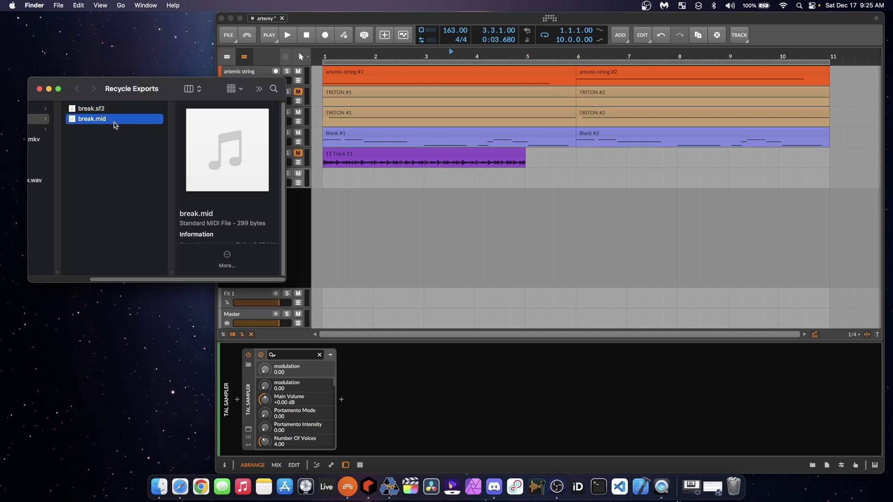
{"action": "left_click_drag", "start_coordinate": [111, 123], "coordinate": [326, 182]}
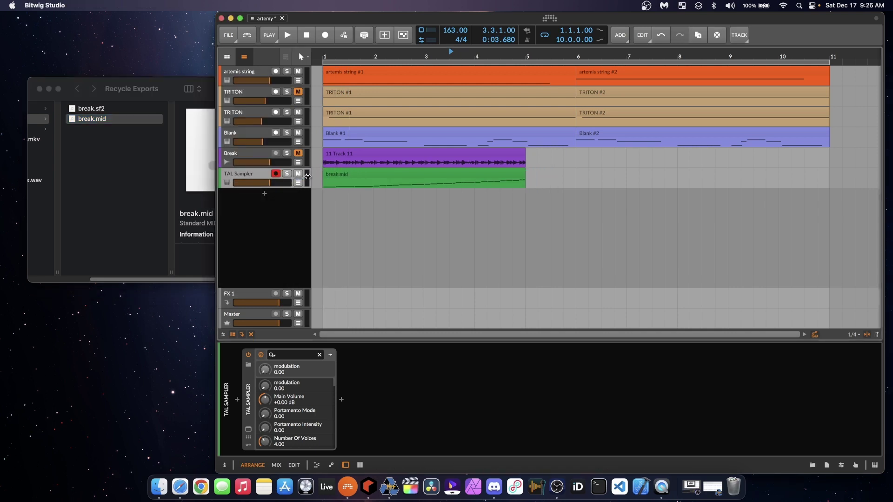
- Inspect the clip's rising slice notes from C1 in Edit view, then return to Arrange view
{"action": "double_click", "coordinate": [361, 173]}
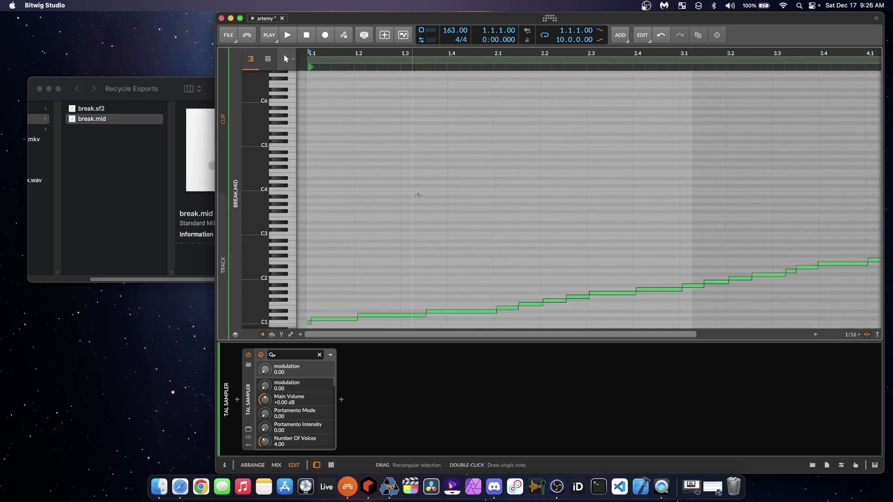
{"action": "scroll", "coordinate": [405, 210], "scroll_direction": "down", "scroll_amount": 2}
{"action": "left_click", "coordinate": [267, 59]}
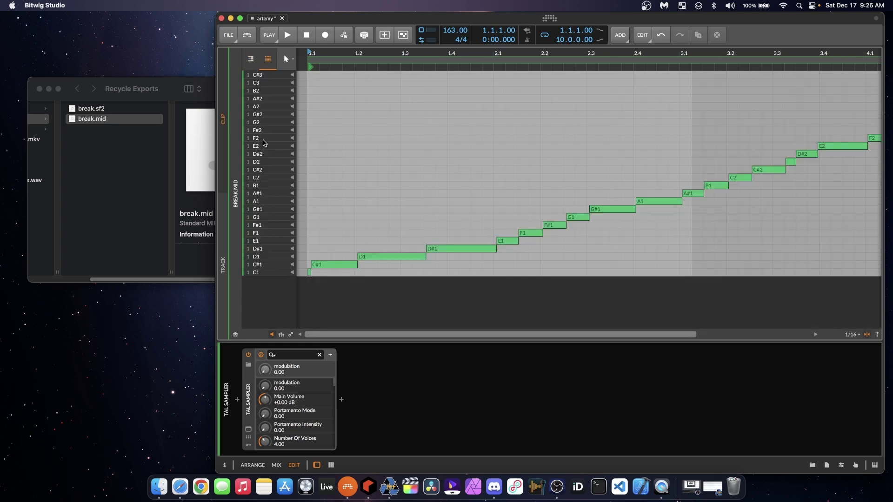
{"action": "left_click_drag", "start_coordinate": [470, 56], "coordinate": [469, 52]}
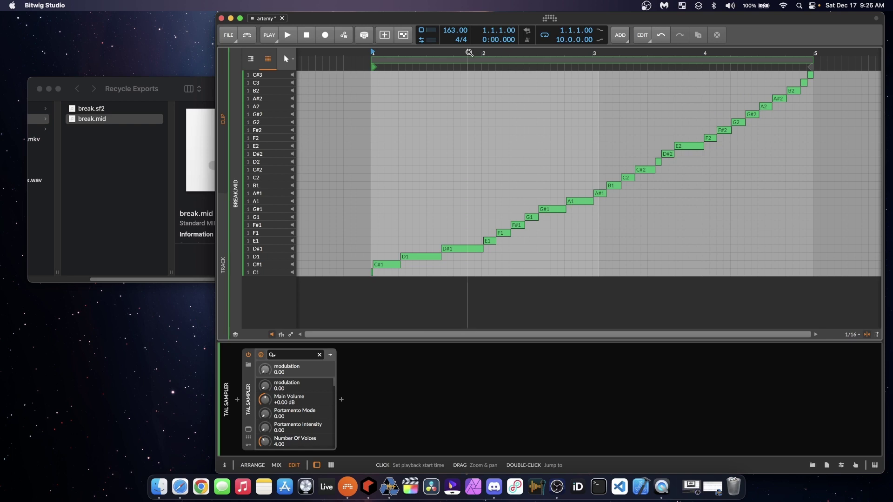
{"action": "key", "text": "alt+1"}
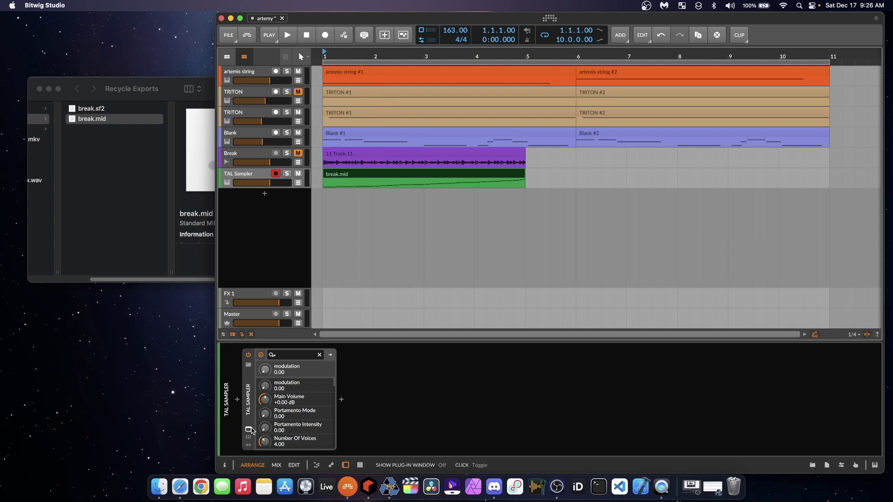
- Open the TAL Sampler window and import break.sf2 from Recycle Exports as a SoundFont
{"action": "left_click", "coordinate": [248, 428]}
{"action": "left_click_drag", "start_coordinate": [447, 99], "coordinate": [523, 79]}
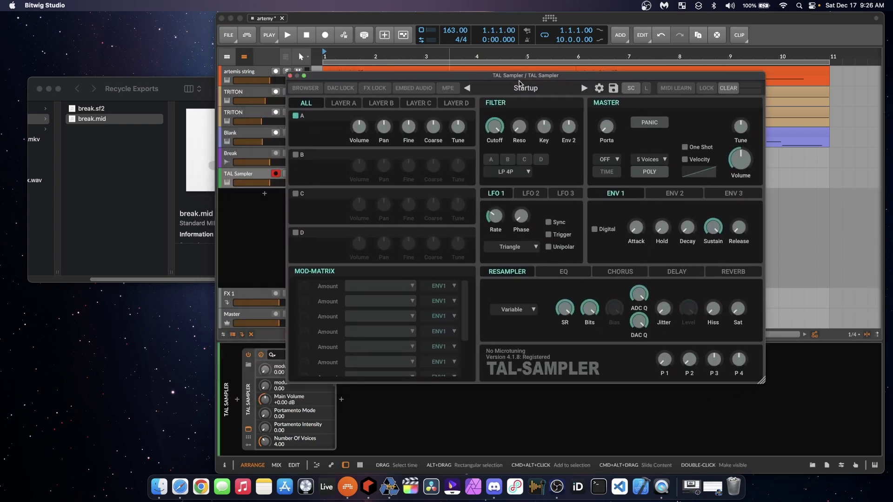
{"action": "left_click", "coordinate": [530, 91]}
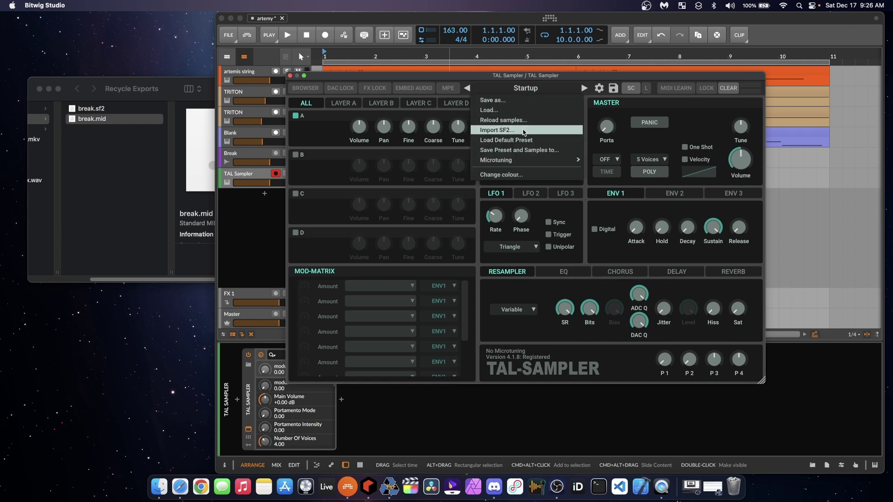
{"action": "left_click", "coordinate": [524, 132]}
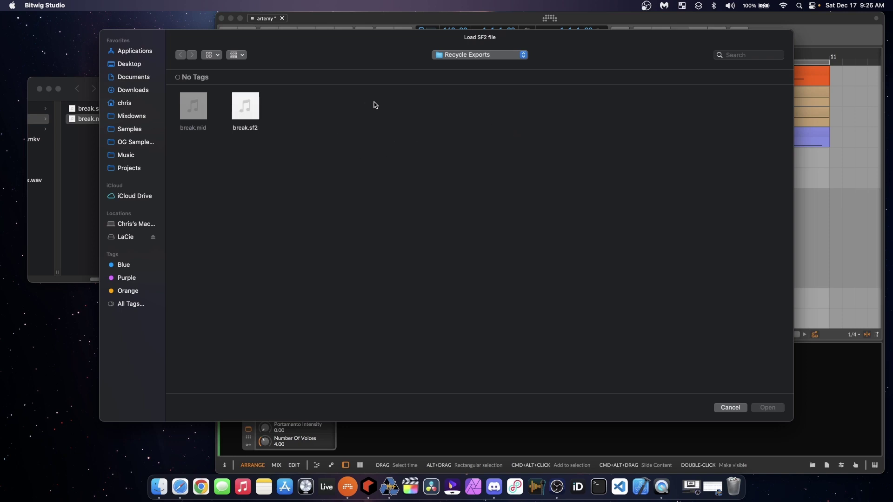
{"action": "left_click", "coordinate": [253, 127]}
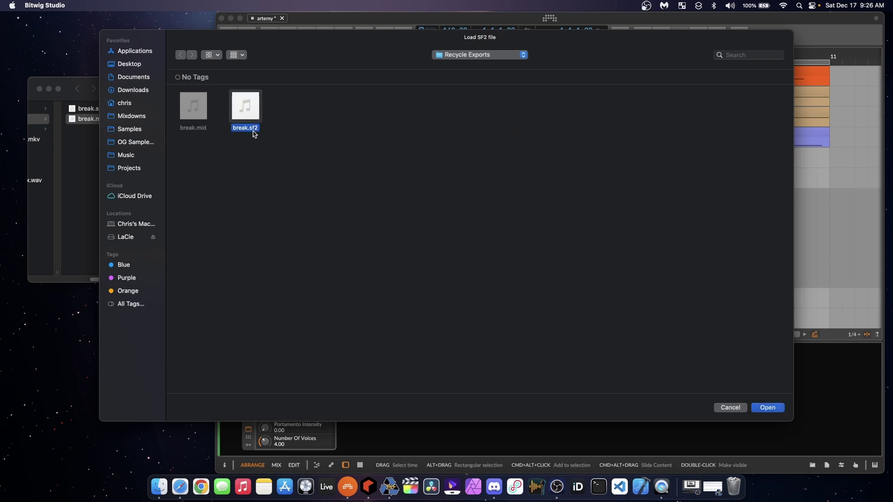
{"action": "left_click", "coordinate": [776, 410]}
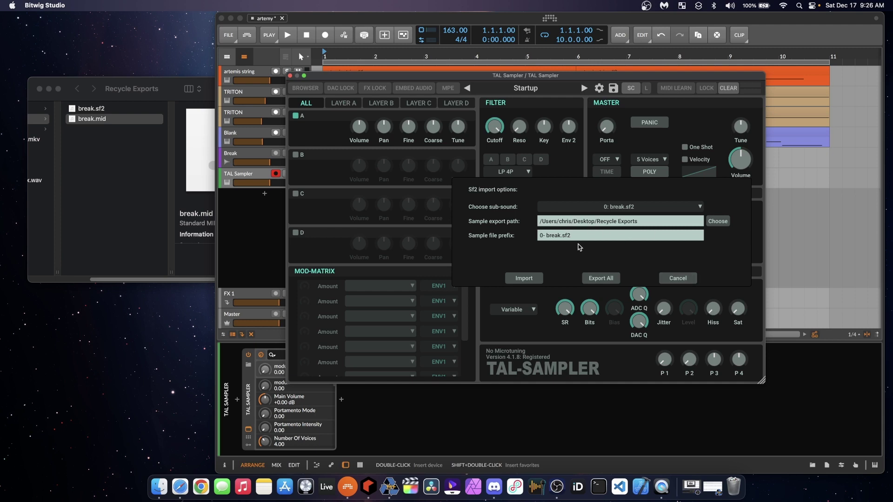
- Export all slices to load 0 break.sf2-0, then open layer A's sample mapping editor
{"action": "left_click", "coordinate": [608, 281]}
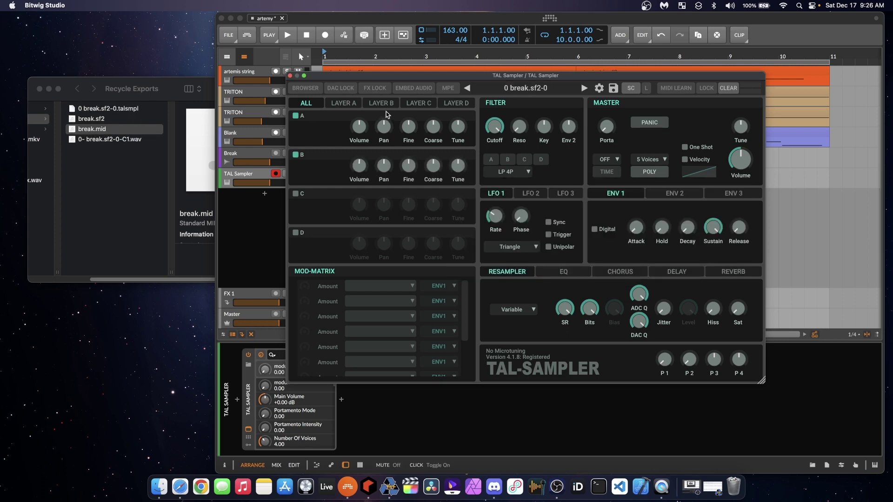
{"action": "left_click", "coordinate": [354, 105]}
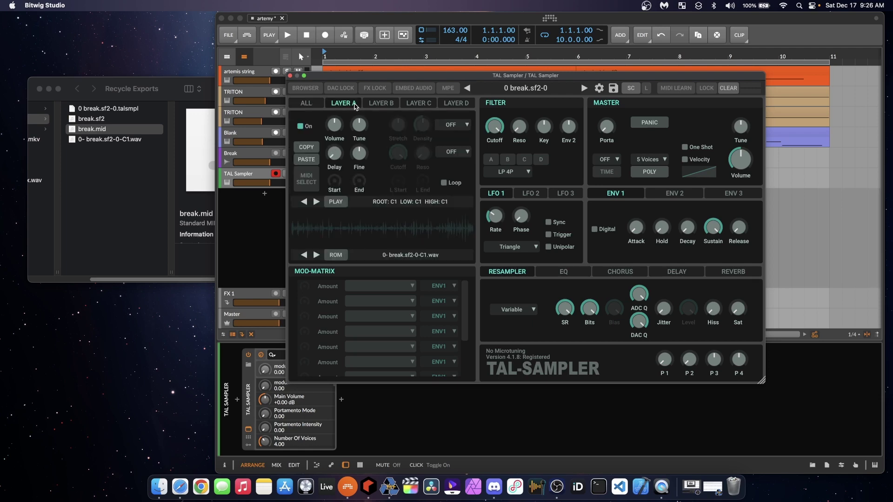
{"action": "left_click", "coordinate": [411, 232]}
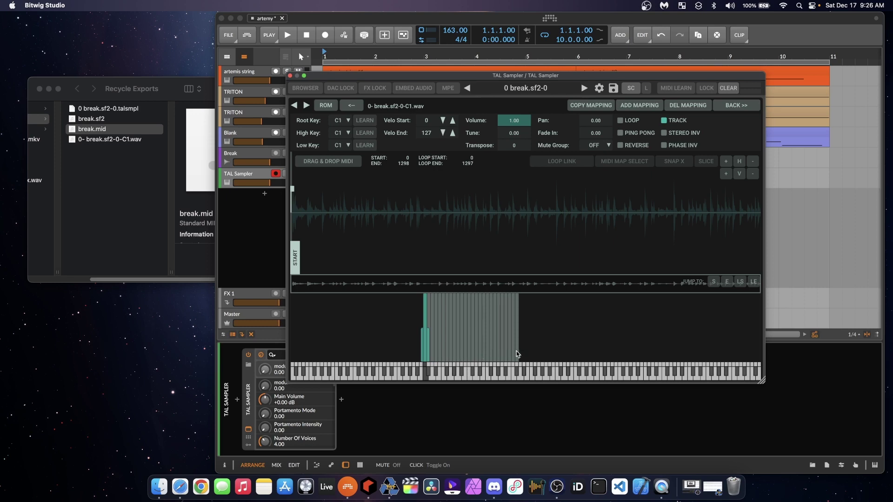
- Step through five slice key zones to check how slices map across the keys
{"action": "left_click", "coordinate": [428, 318]}
{"action": "left_click", "coordinate": [438, 317]}
{"action": "left_click", "coordinate": [462, 314]}
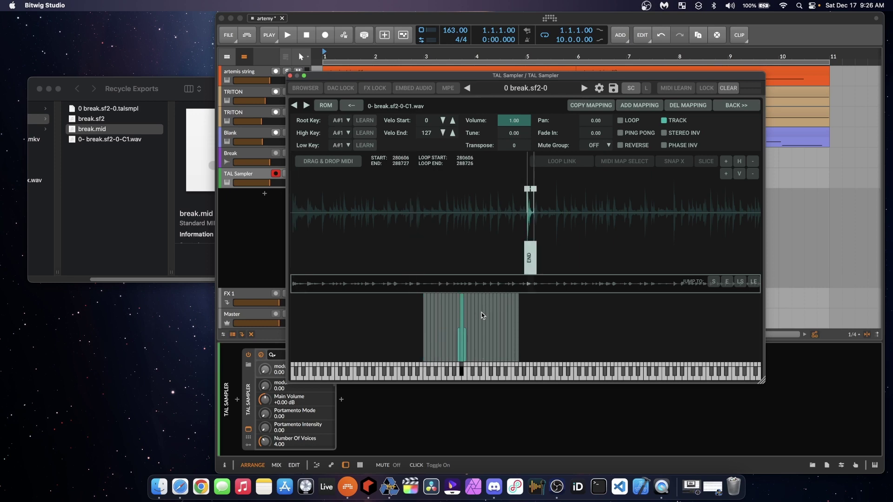
{"action": "left_click", "coordinate": [492, 314]}
{"action": "left_click", "coordinate": [509, 314]}
- Close the sampler, duplicate the break.mid clip twice, and play back all three copies
{"action": "left_click", "coordinate": [290, 76]}
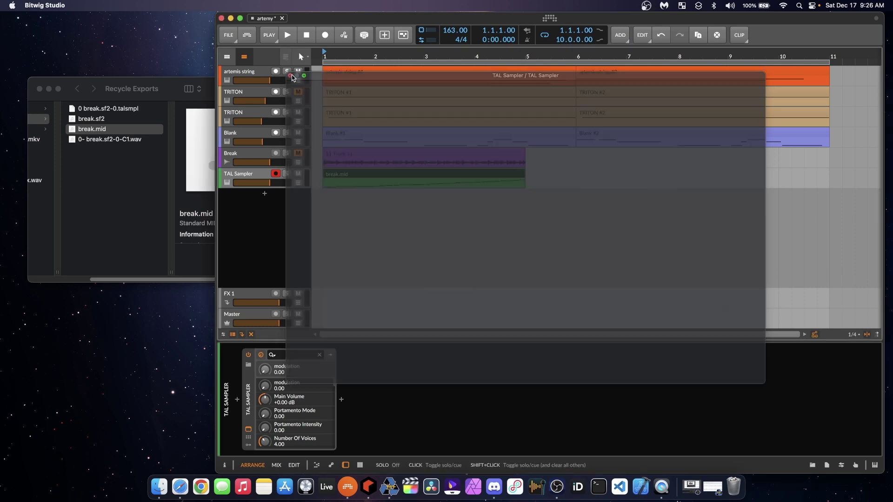
{"action": "key", "text": "super+d"}
{"action": "key", "text": "space"}
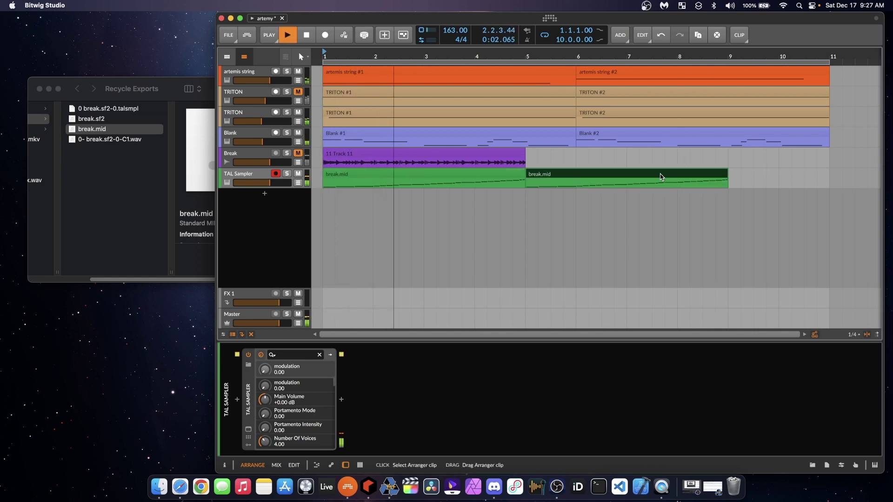
{"action": "key", "text": "super+d"}
{"action": "left_click_drag", "start_coordinate": [527, 56], "coordinate": [441, 55]}
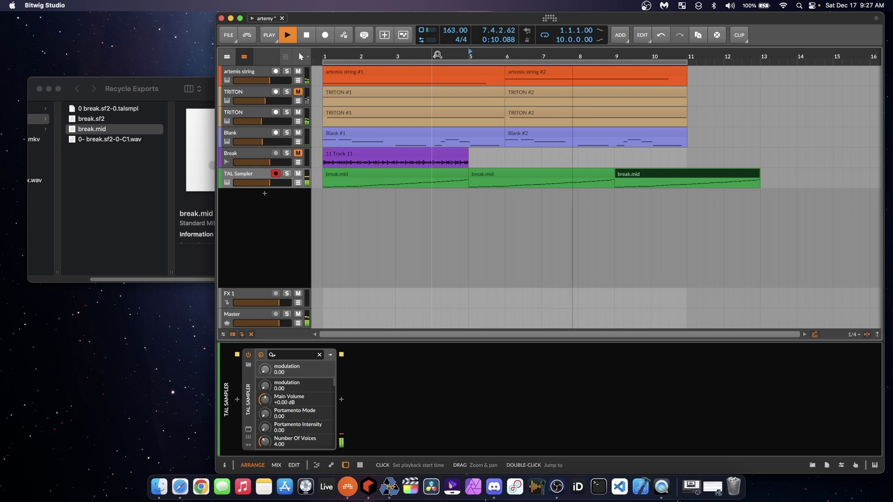
{"action": "key", "text": "space"}
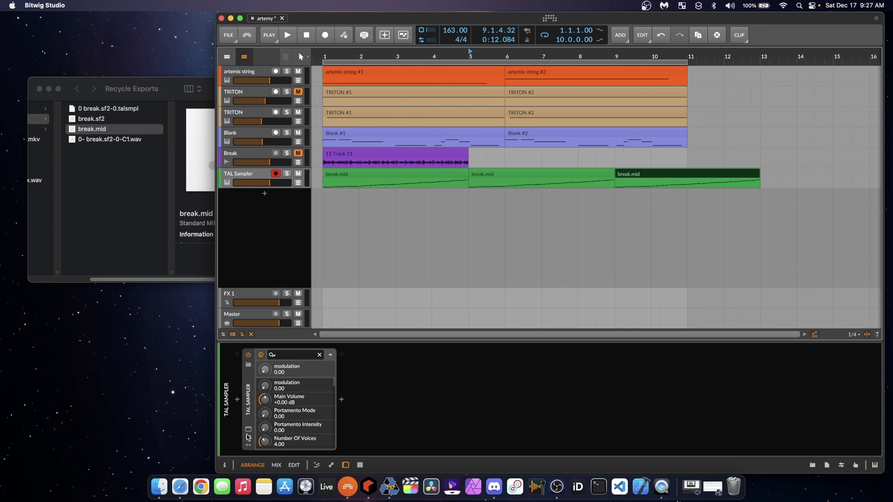
- Reopen the TAL-Sampler window and show the ALL layers overview
{"action": "left_click", "coordinate": [248, 429]}
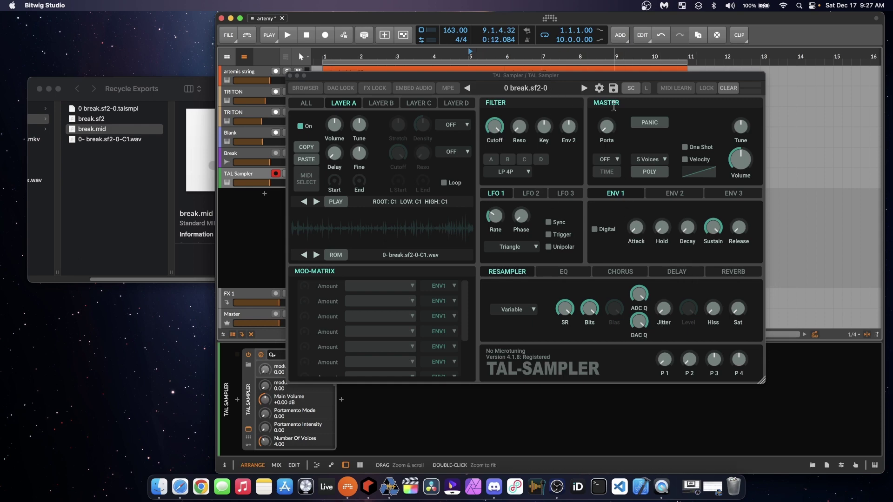
{"action": "left_click", "coordinate": [306, 103]}
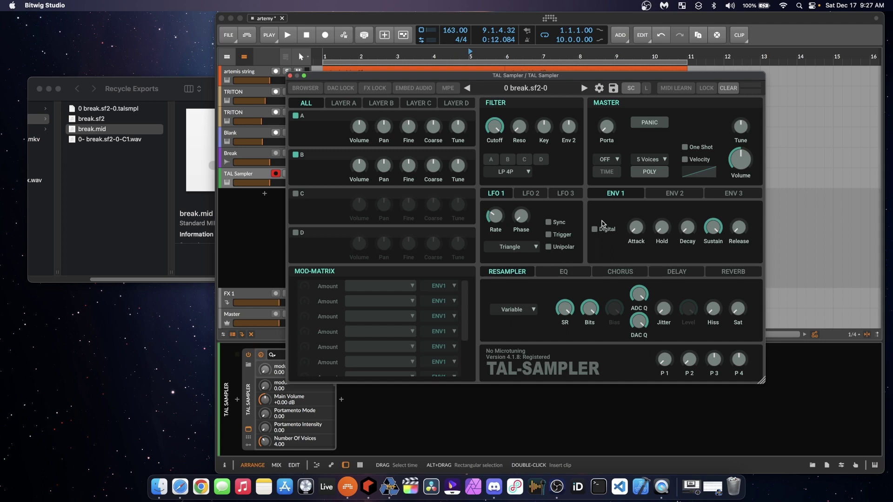
- During playback, try the Emu II resampler with a lower sample rate and jitter about 0.17
{"action": "key", "text": "space"}
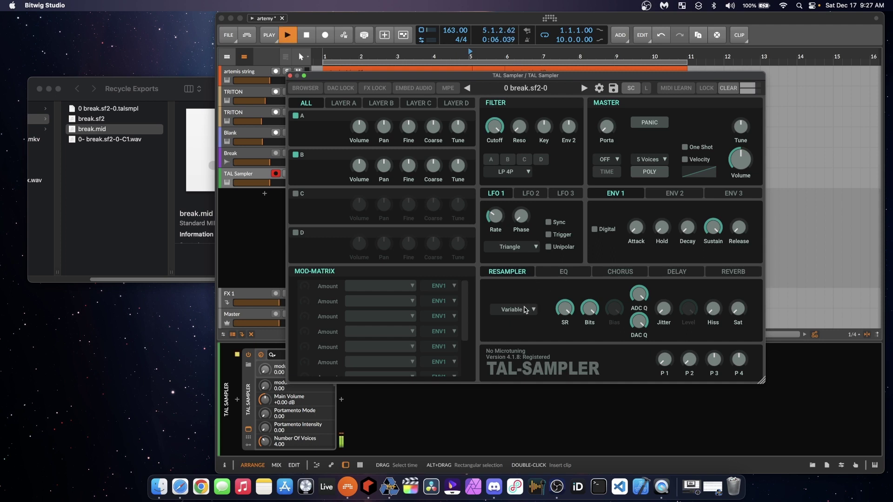
{"action": "left_click", "coordinate": [524, 310]}
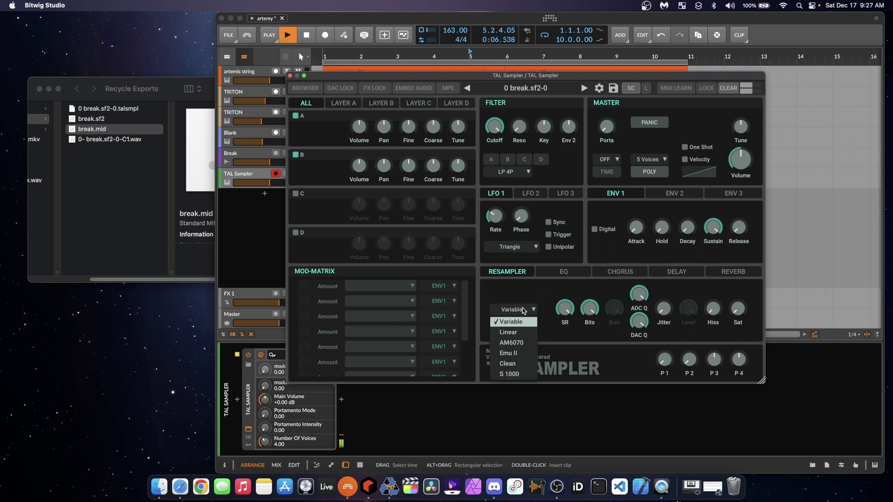
{"action": "left_click", "coordinate": [509, 353]}
{"action": "left_click_drag", "start_coordinate": [565, 313], "coordinate": [566, 377]}
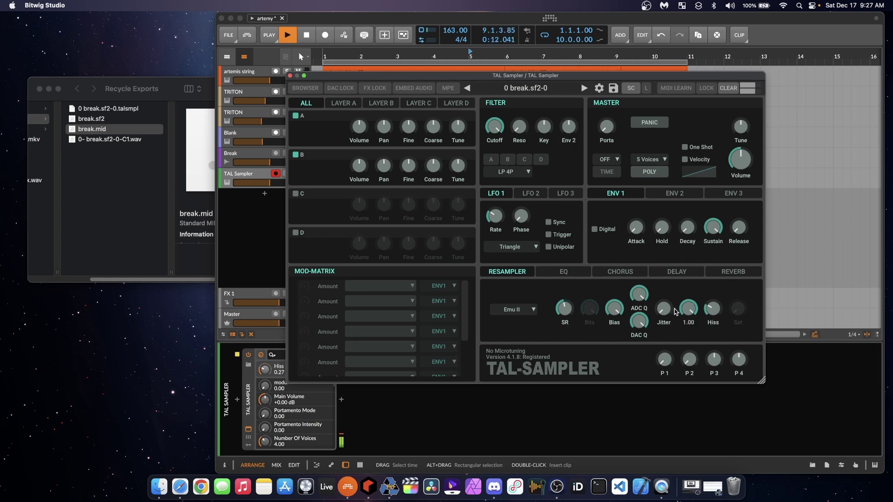
{"action": "left_click_drag", "start_coordinate": [664, 308], "coordinate": [668, 296]}
- Switch to AM6070, hiss 0.00, boosted saturation, and sample rate 21634
{"action": "left_click", "coordinate": [513, 309]}
{"action": "left_click", "coordinate": [523, 349]}
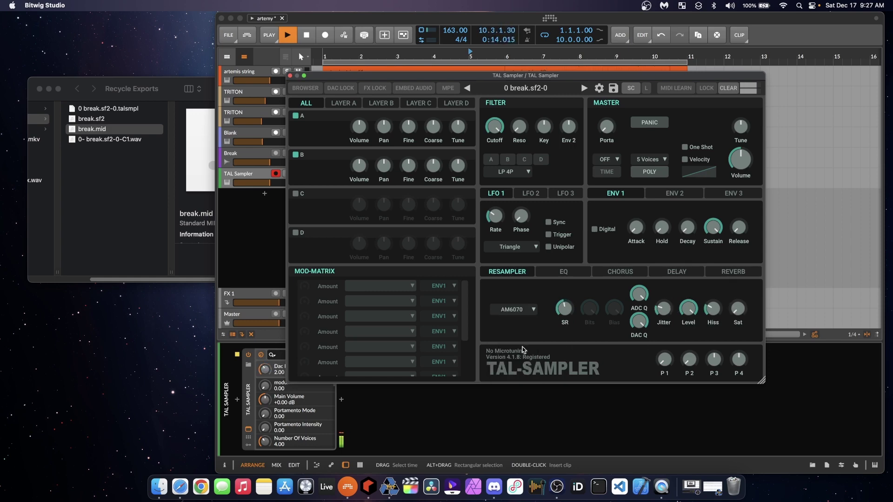
{"action": "left_click_drag", "start_coordinate": [738, 308], "coordinate": [701, 333]}
{"action": "left_click_drag", "start_coordinate": [563, 309], "coordinate": [574, 345]}
- Select S 1000, raise saturation to about 0.7, and stop playback
{"action": "left_click", "coordinate": [514, 309]}
{"action": "left_click", "coordinate": [511, 372]}
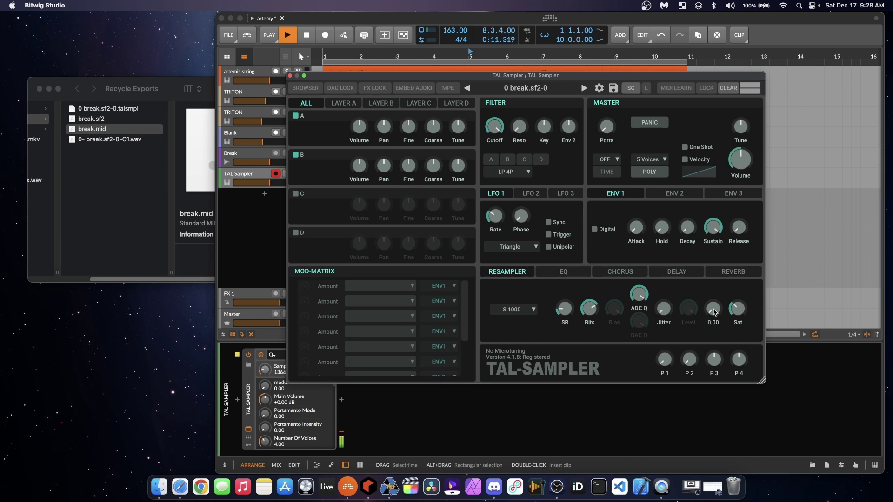
{"action": "left_click", "coordinate": [739, 302]}
{"action": "left_click_drag", "start_coordinate": [740, 302], "coordinate": [745, 285]}
{"action": "key", "text": "space"}
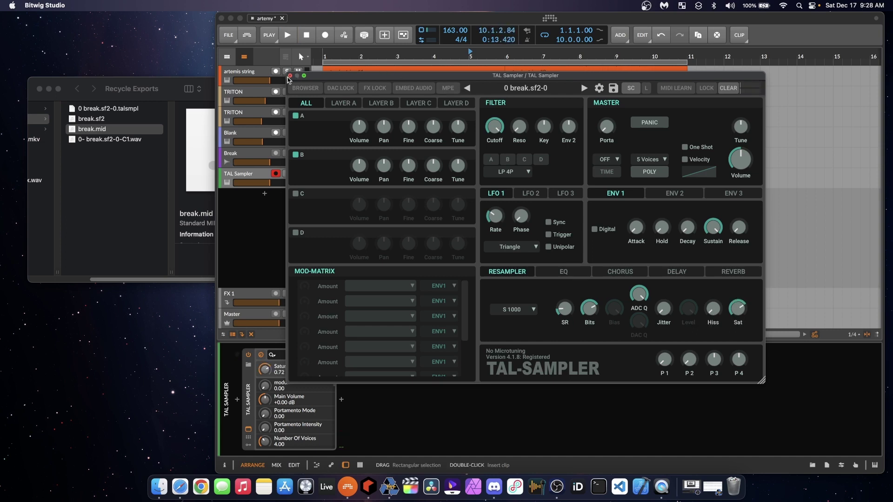